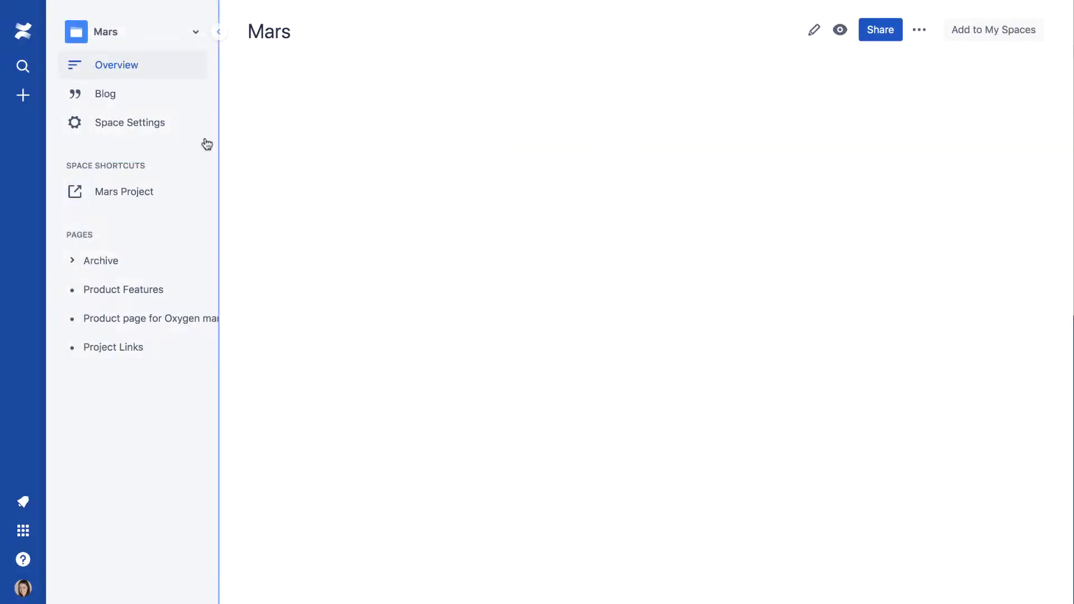
Step: Start a new page in the Mars space from the JIRA report template, found by filtering for "jira"
{"action": "left_click", "coordinate": [23, 96]}
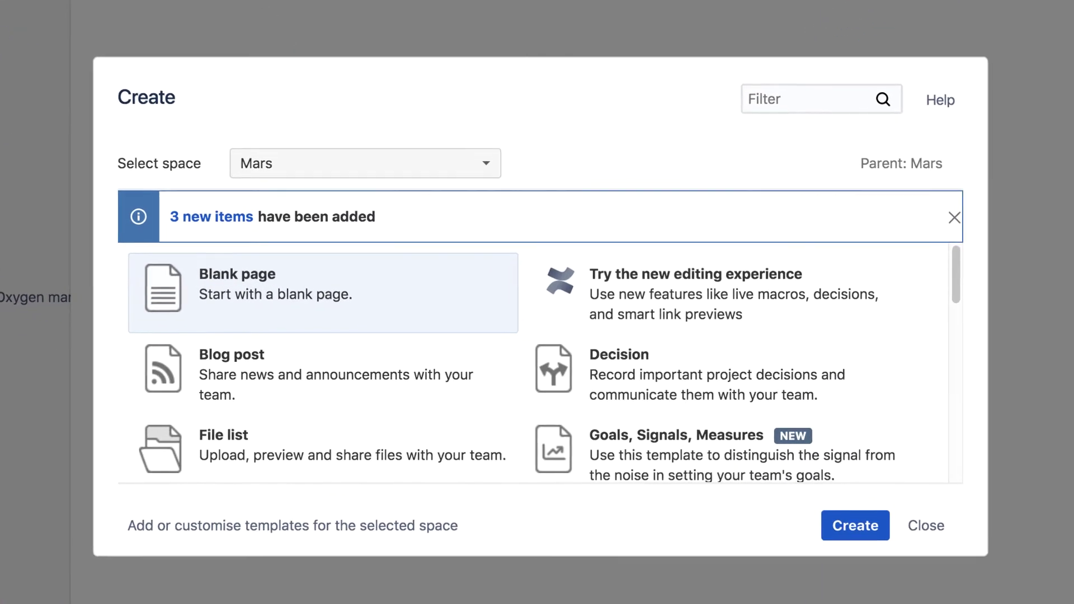
{"action": "left_click", "coordinate": [789, 93]}
{"action": "type", "text": "jira"}
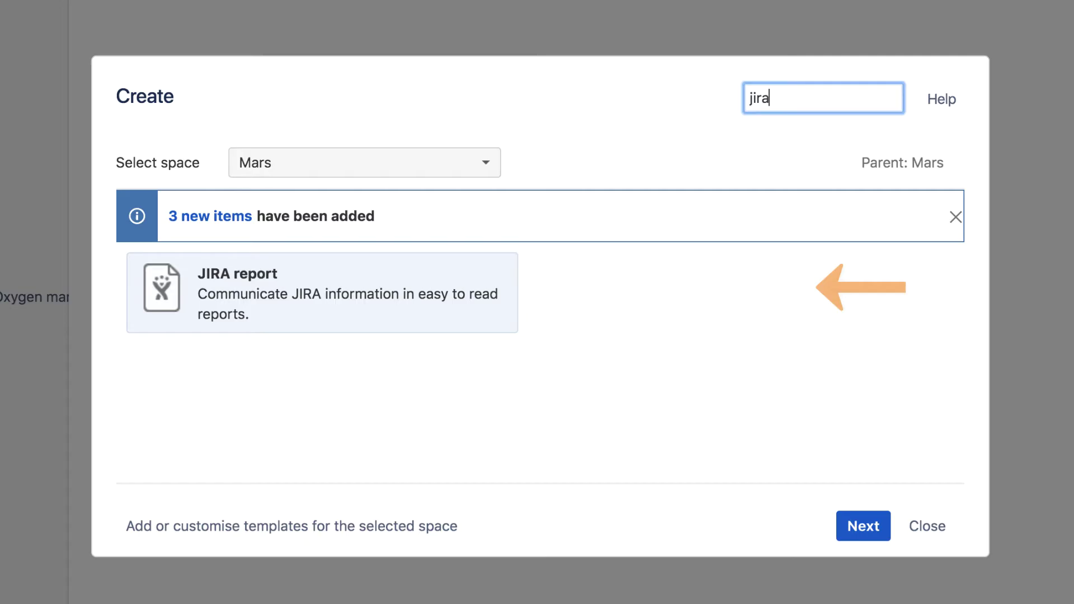
{"action": "left_click", "coordinate": [878, 524]}
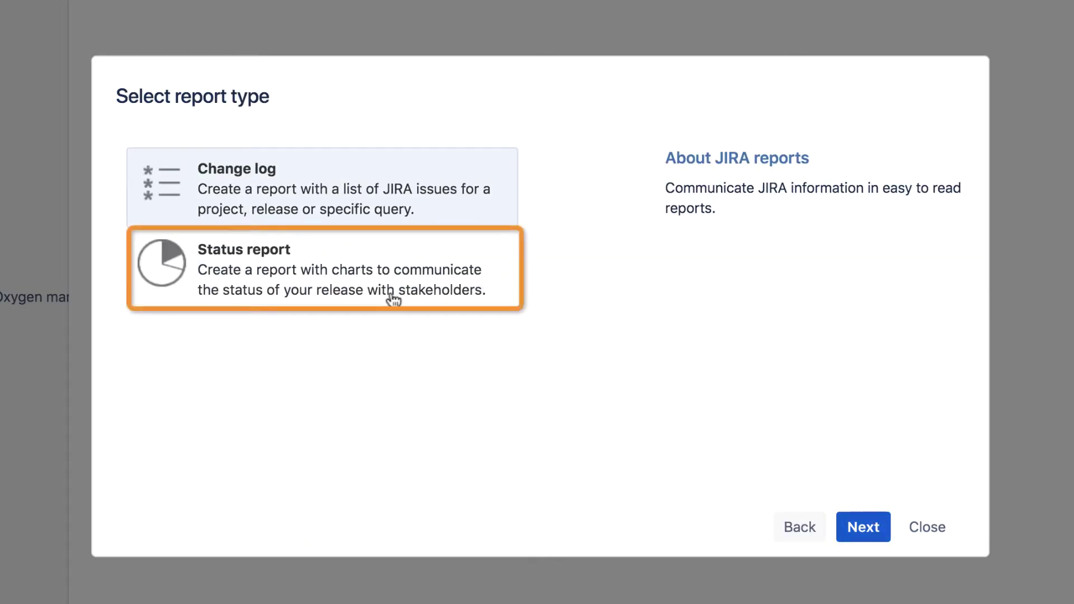
Step: Choose the Status report type and create the report for the Mars project, titled Mars Reports
{"action": "left_click", "coordinate": [385, 293]}
{"action": "left_click", "coordinate": [849, 527]}
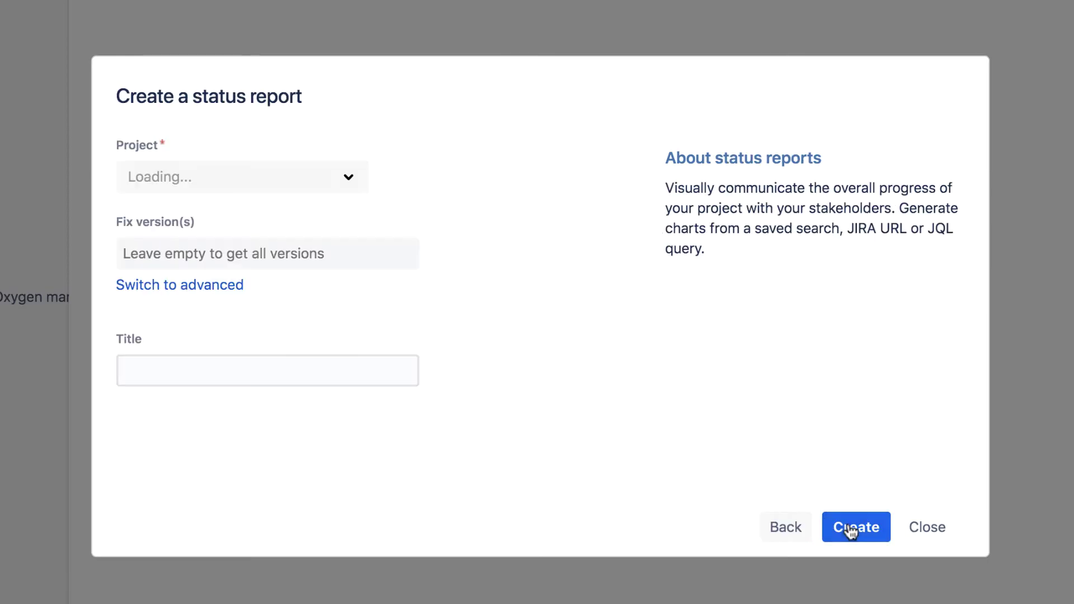
{"action": "left_click", "coordinate": [347, 178]}
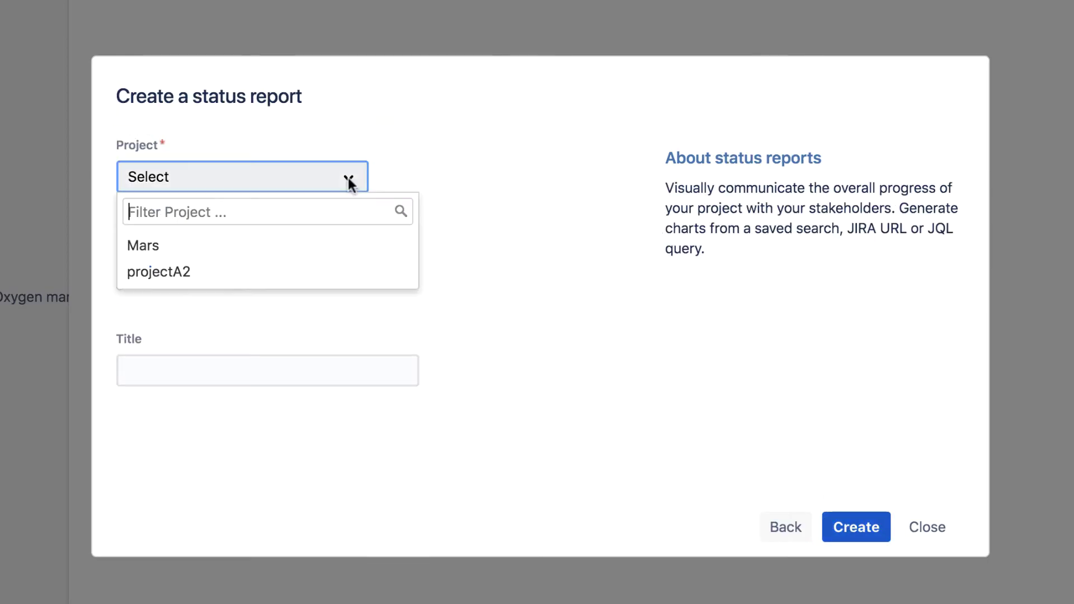
{"action": "left_click", "coordinate": [336, 245]}
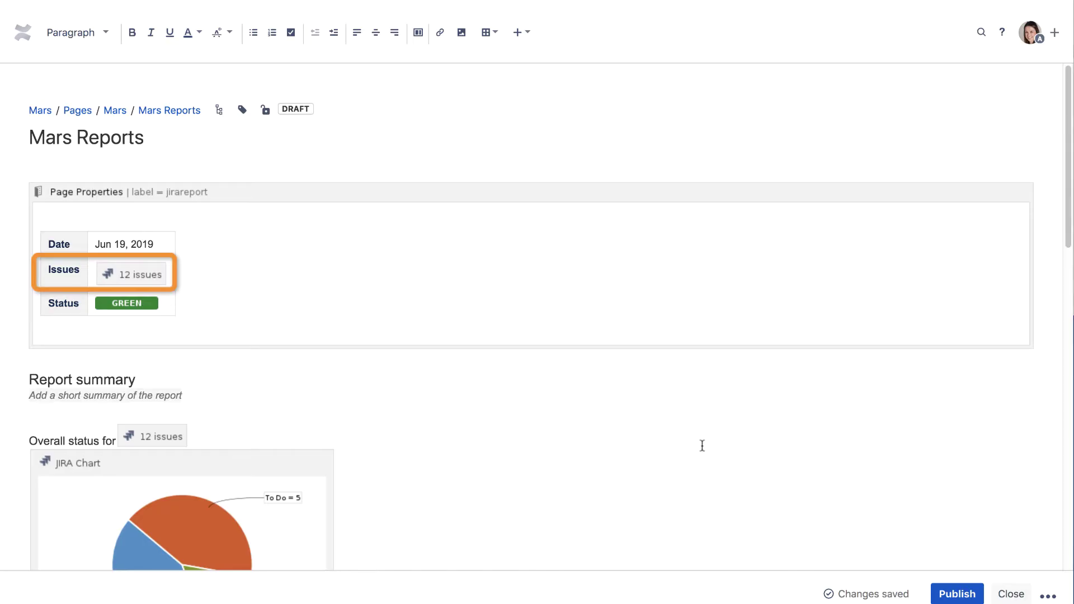
Step: Open the Issues macro in the page properties table to examine its JIRA query, and close it without changes
{"action": "left_click", "coordinate": [132, 275]}
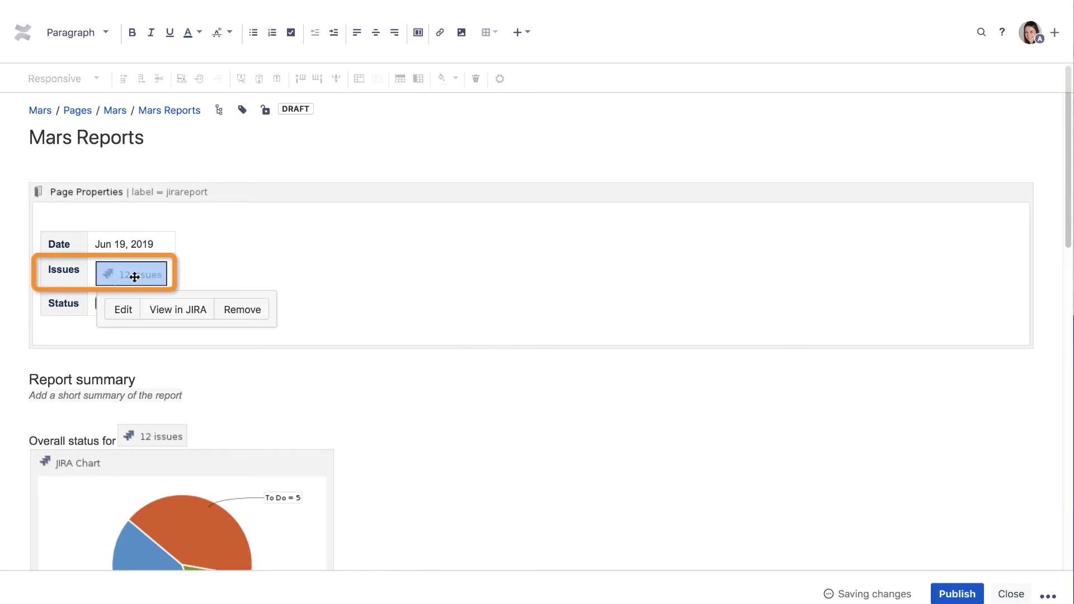
{"action": "left_click", "coordinate": [126, 309]}
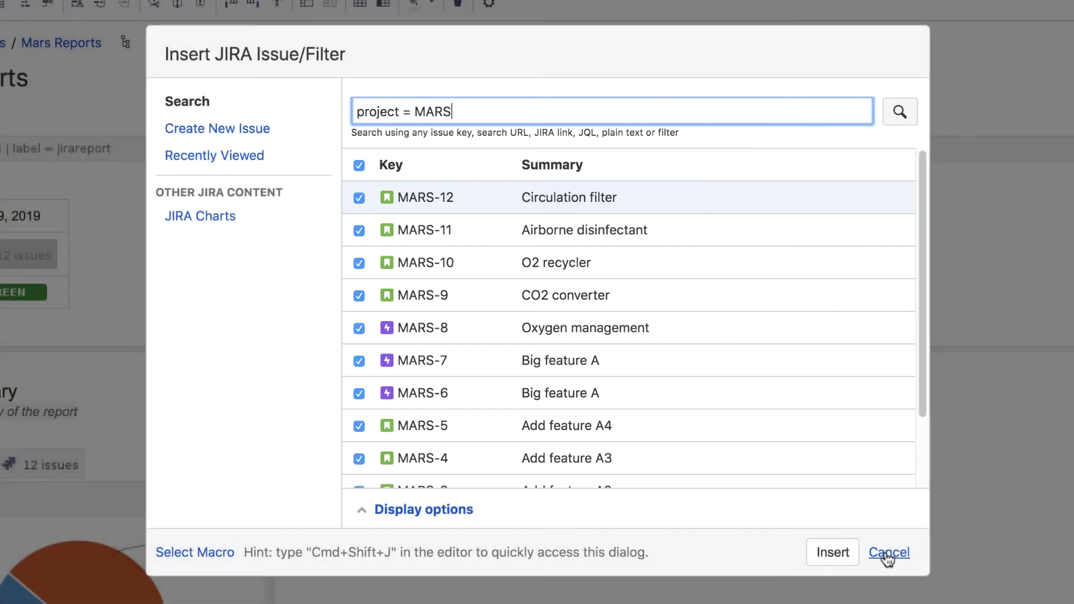
{"action": "left_click", "coordinate": [889, 552]}
Step: Review the charts in the Mars Reports draft and publish the page
{"action": "scroll", "coordinate": [1069, 183], "scroll_direction": "down", "scroll_amount": 5}
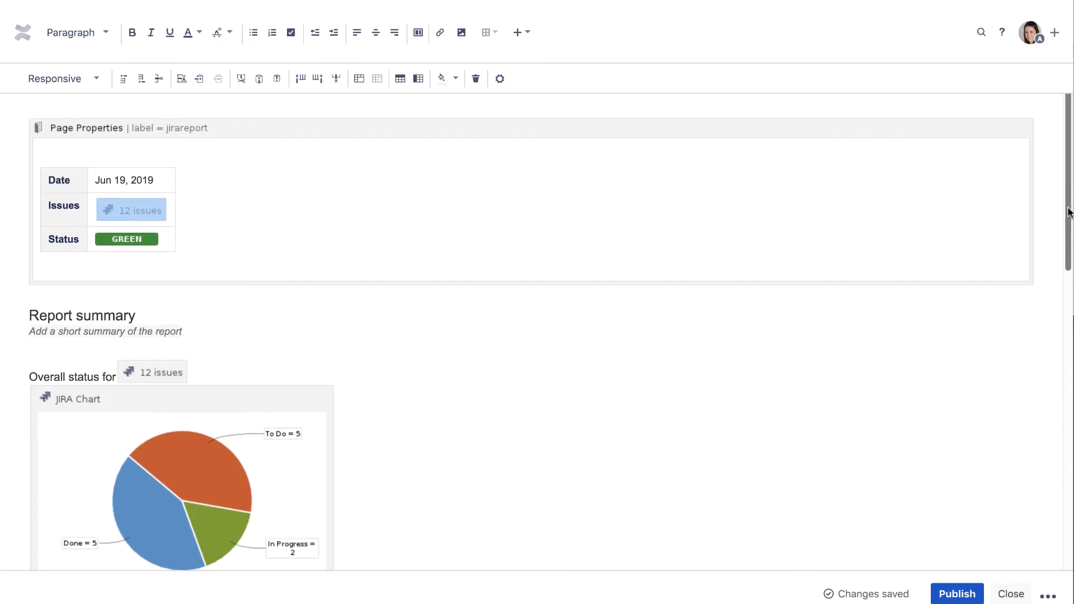
{"action": "left_click_drag", "start_coordinate": [1071, 262], "coordinate": [1070, 212]}
{"action": "left_click", "coordinate": [957, 595]}
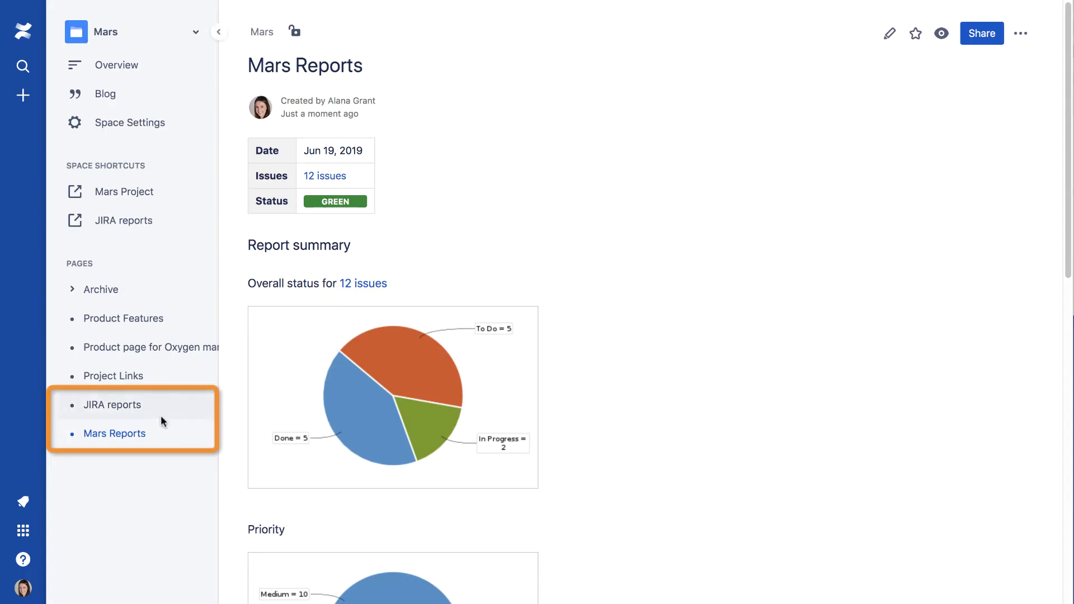
Step: Start adding another JIRA report from the JIRA reports index page, using the Status report type
{"action": "left_click", "coordinate": [130, 407]}
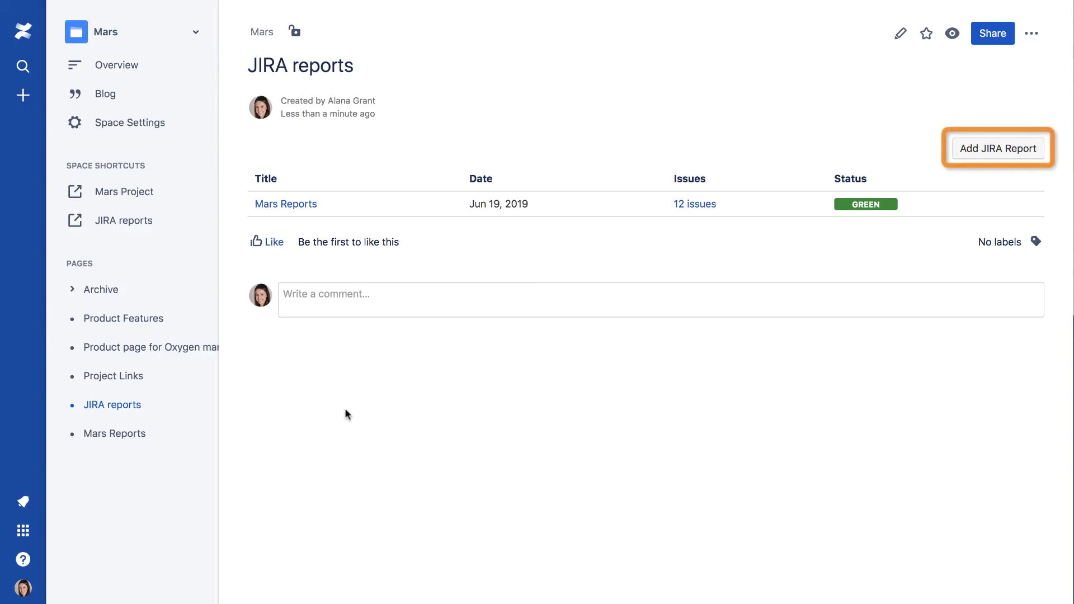
{"action": "left_click", "coordinate": [997, 158]}
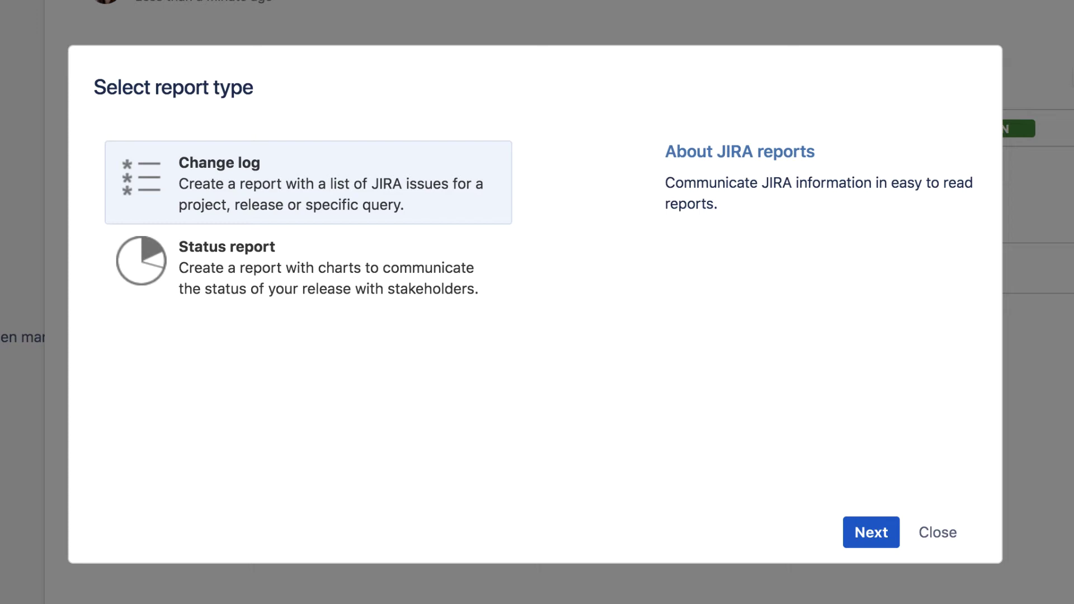
{"action": "left_click", "coordinate": [392, 279]}
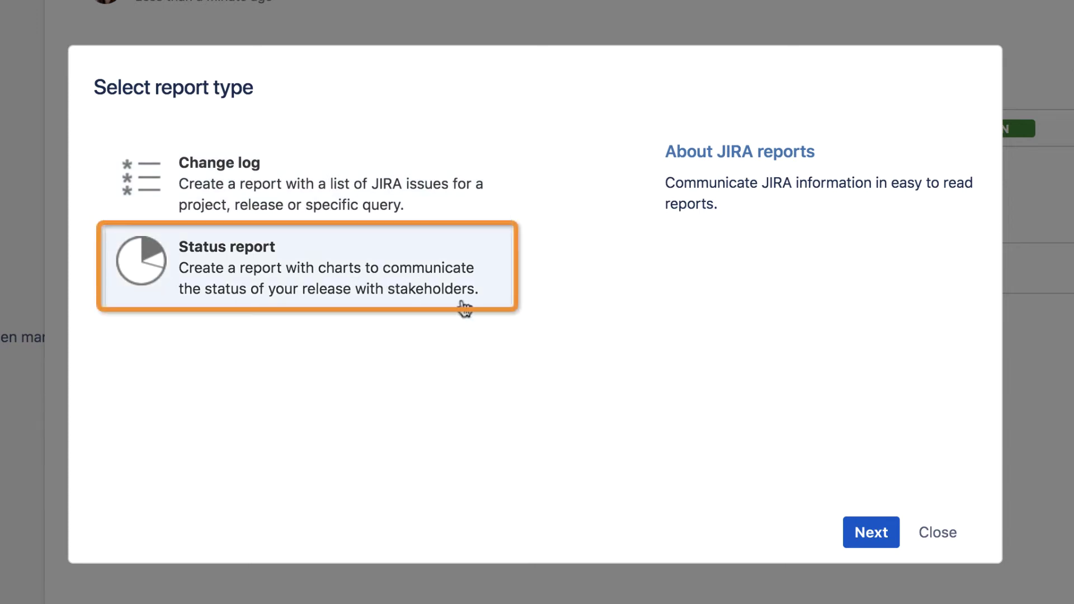
{"action": "left_click", "coordinate": [865, 534]}
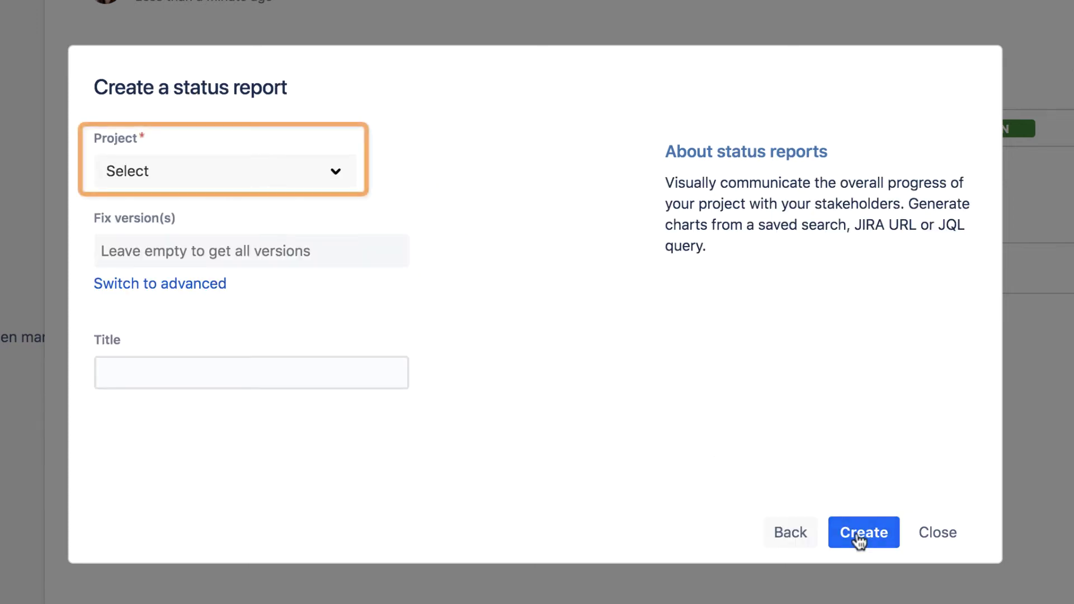
Step: Select the Mars project, switch to the advanced query, and set it to "Epic Link" = MARS-8
{"action": "left_click", "coordinate": [338, 175]}
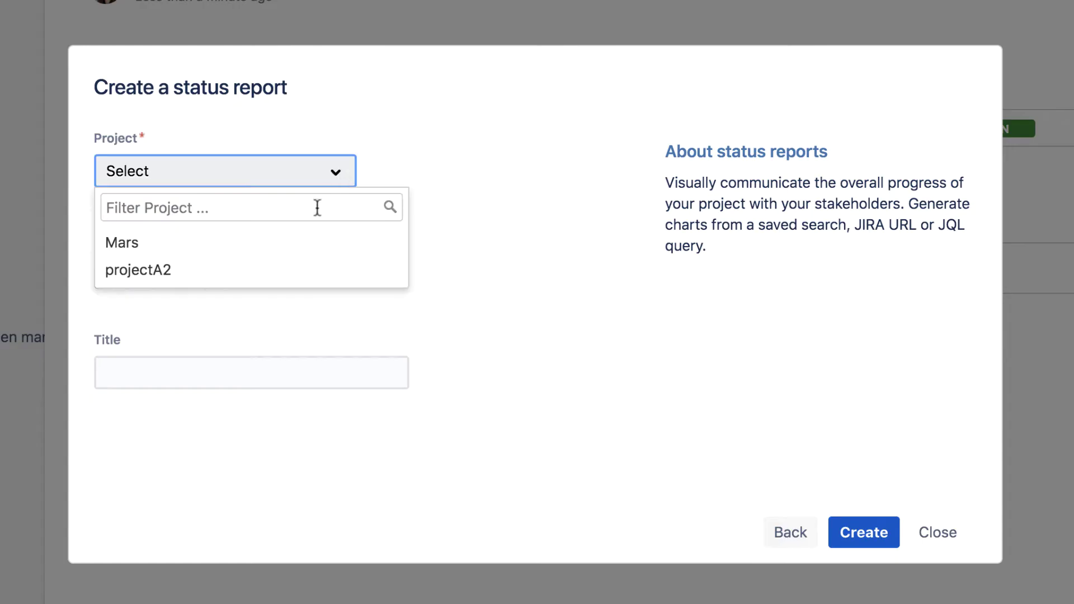
{"action": "left_click", "coordinate": [315, 243]}
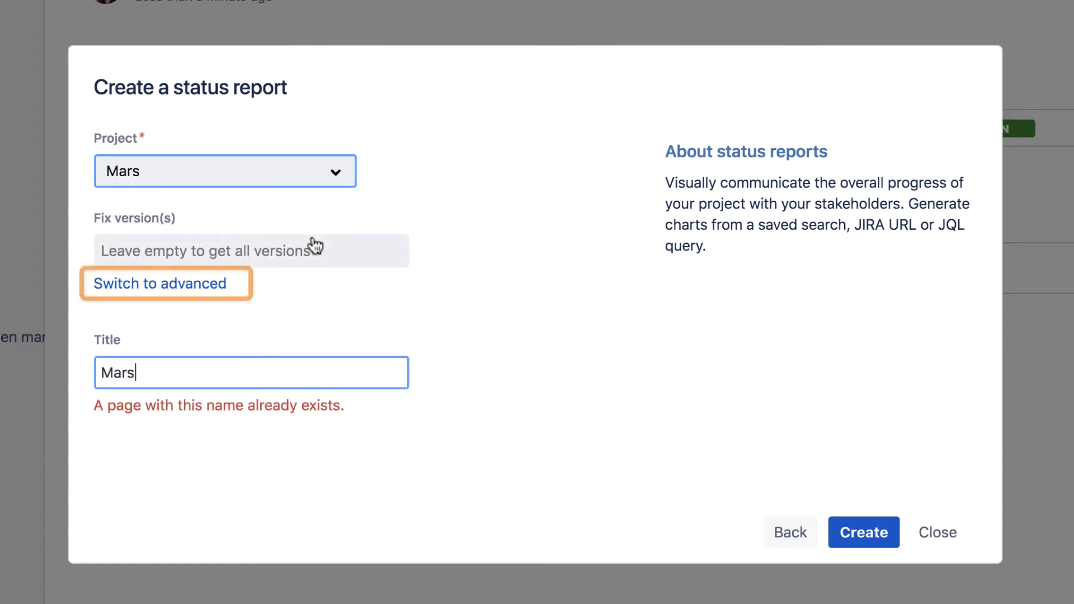
{"action": "left_click", "coordinate": [191, 286]}
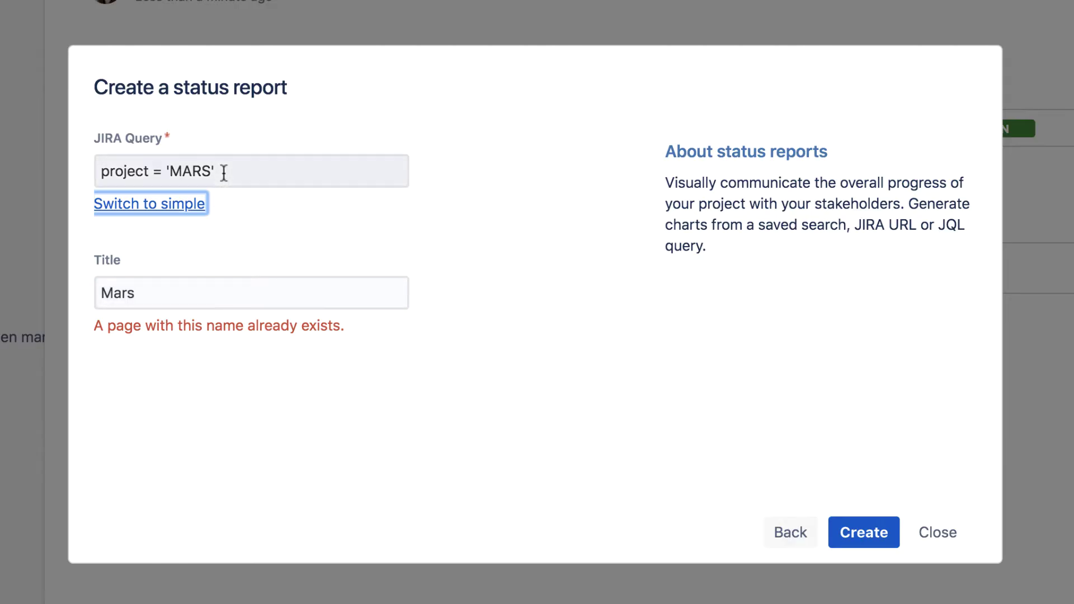
{"action": "triple_click", "coordinate": [223, 168]}
{"action": "type", "text": "\"Epic Link"}
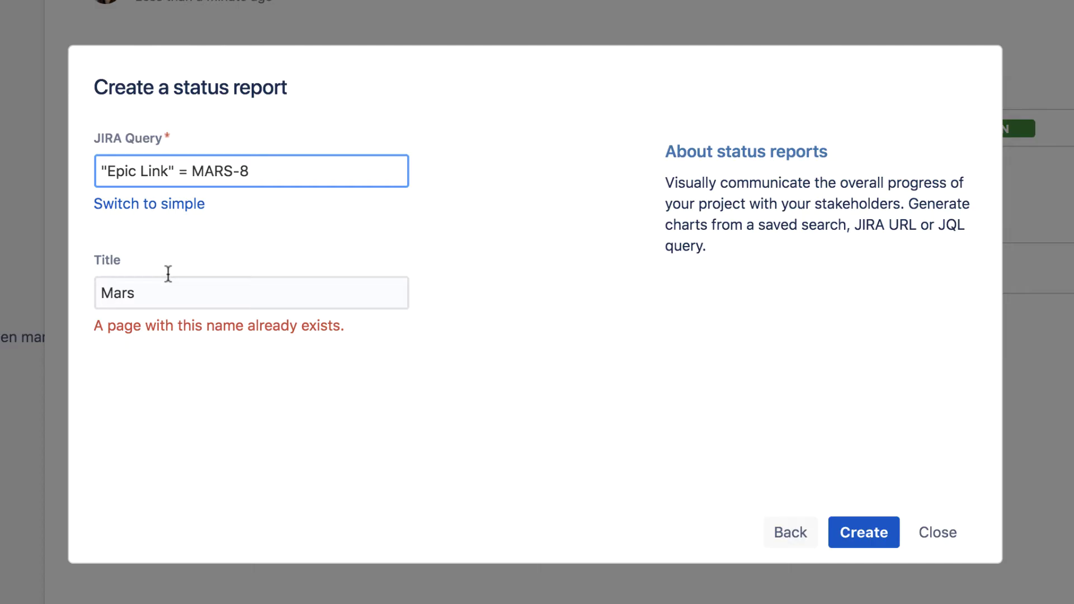
Step: Title the report Oxygen Management Status and create it
{"action": "triple_click", "coordinate": [149, 293]}
{"action": "type", "text": "Oxygen Management Status"}
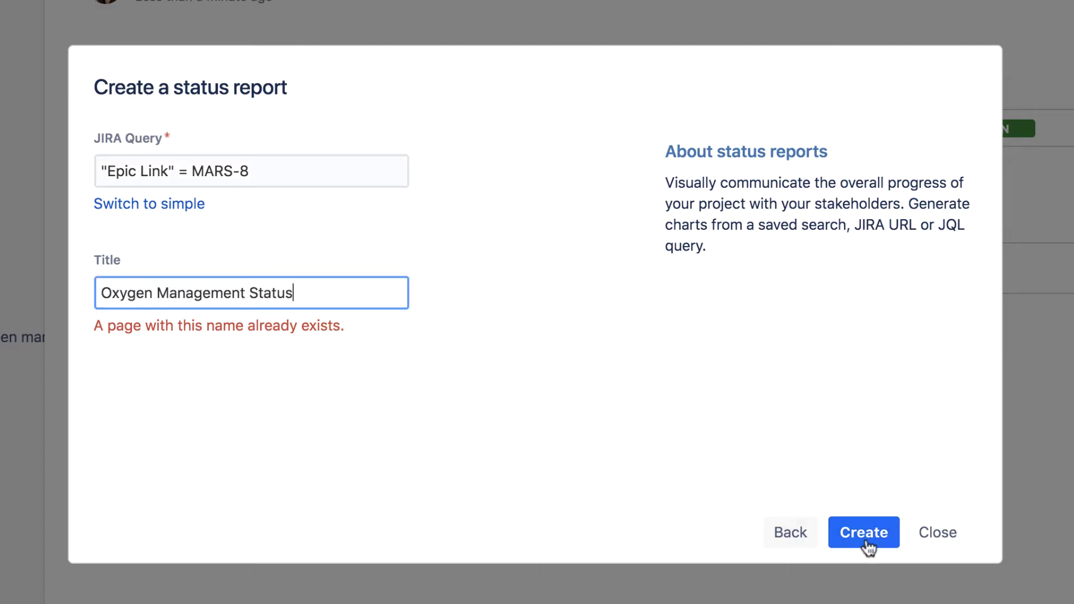
{"action": "left_click", "coordinate": [865, 539]}
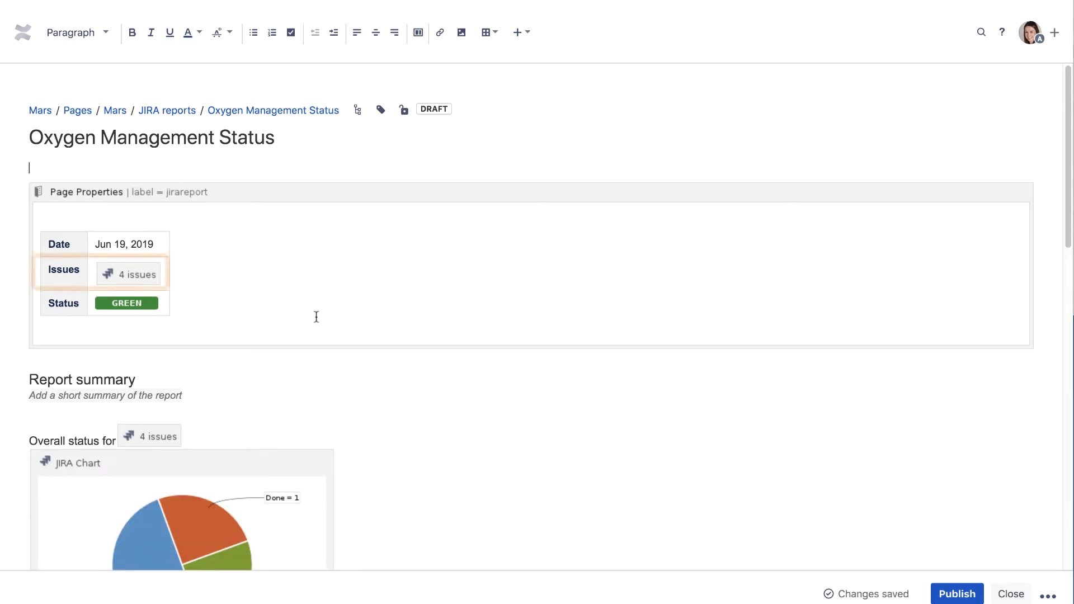
Step: Open the Issues macro of the Oxygen Management Status draft for editing to check its query
{"action": "left_click", "coordinate": [141, 273]}
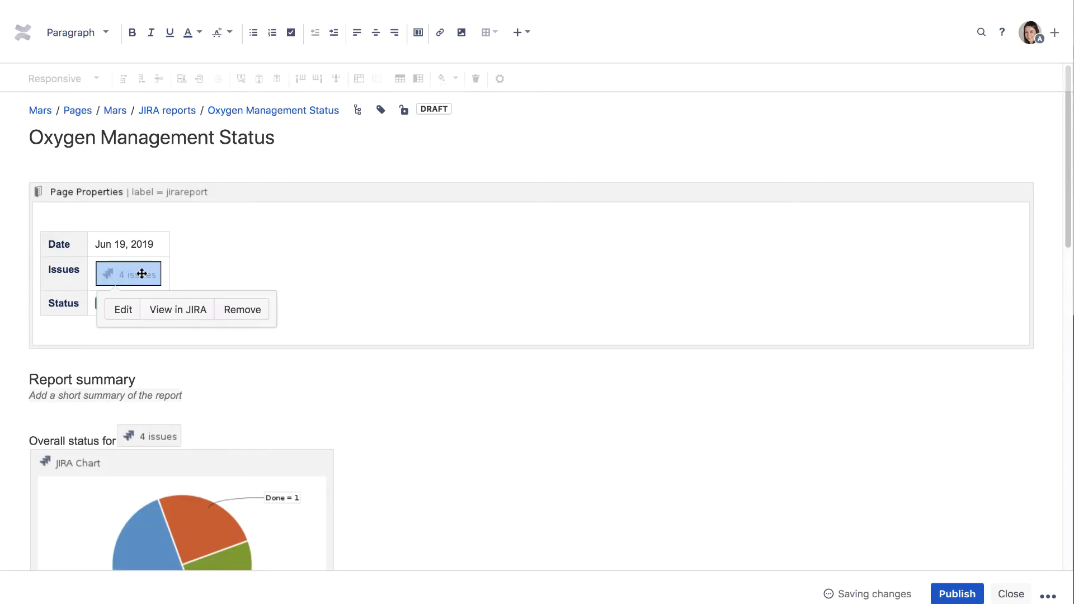
{"action": "left_click", "coordinate": [128, 307]}
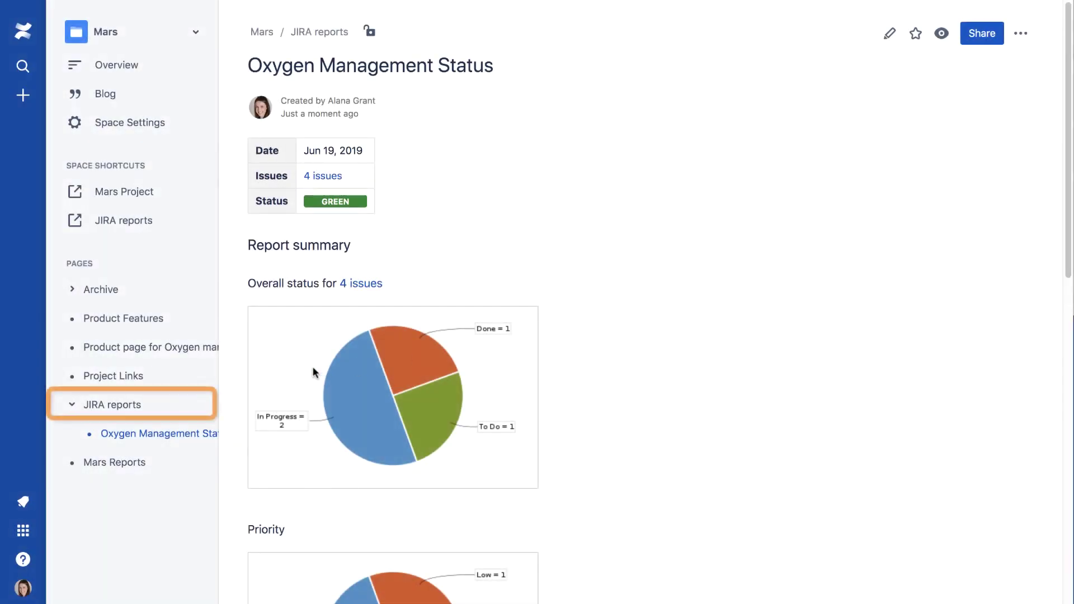
Step: Open the JIRA reports page and move the Mars Reports page beneath it in the page tree
{"action": "left_click", "coordinate": [138, 407]}
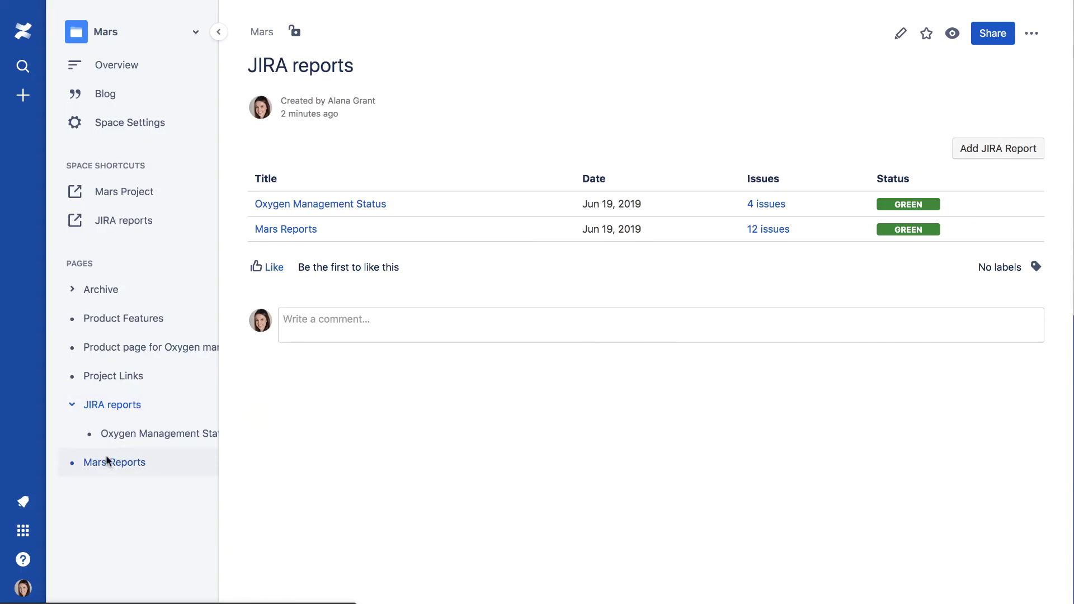
{"action": "left_click_drag", "start_coordinate": [105, 459], "coordinate": [141, 424]}
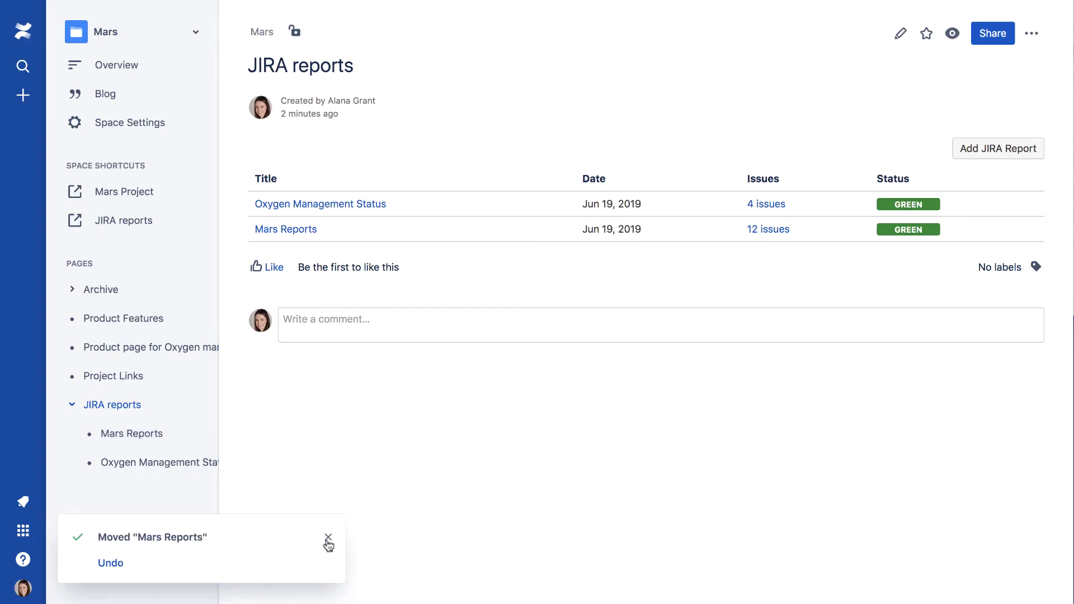
{"action": "left_click", "coordinate": [327, 538]}
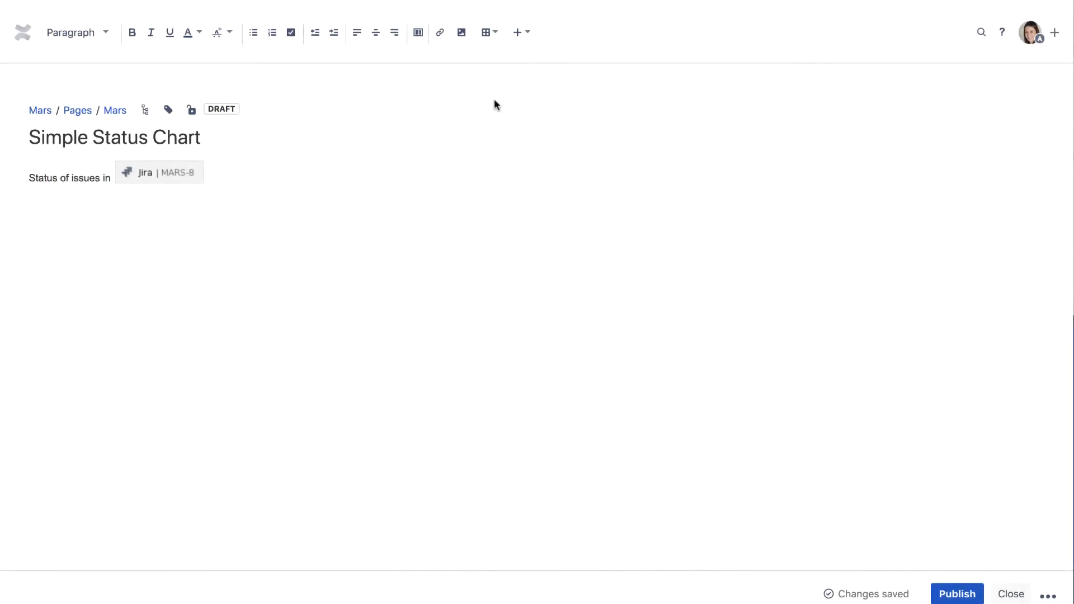
Step: Find the JIRA Charts macro by searching for "jira" and start inserting it on the Simple Status Chart page
{"action": "left_click", "coordinate": [524, 35]}
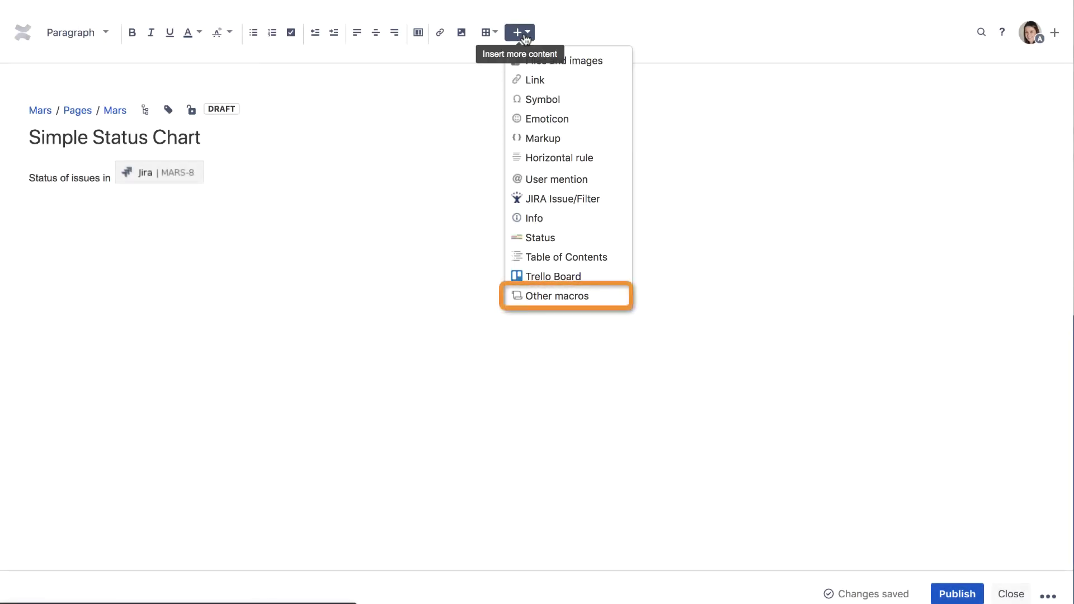
{"action": "left_click", "coordinate": [549, 298]}
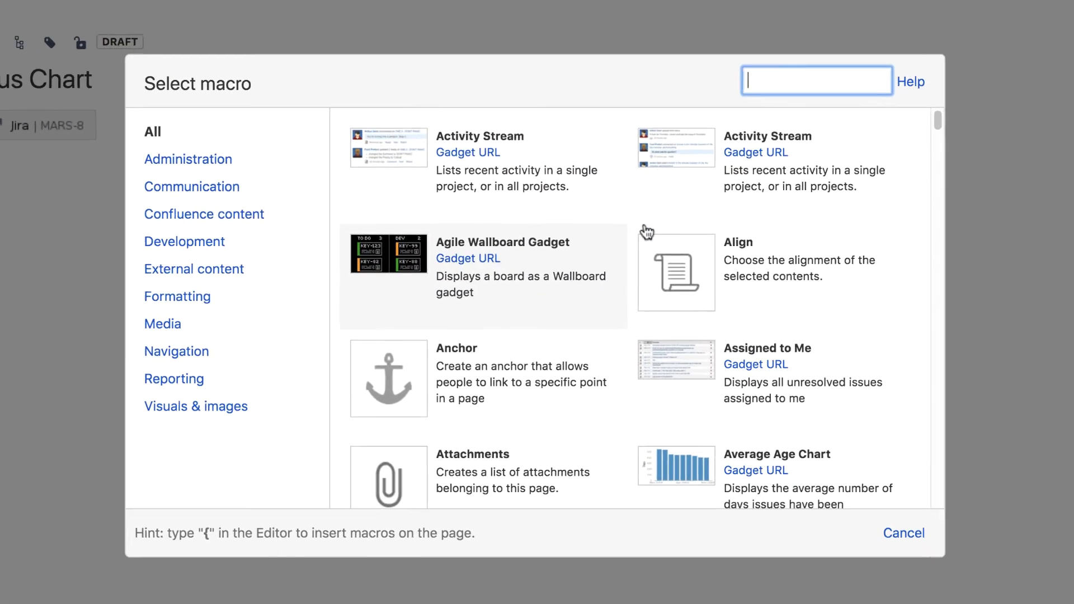
{"action": "type", "text": "jira"}
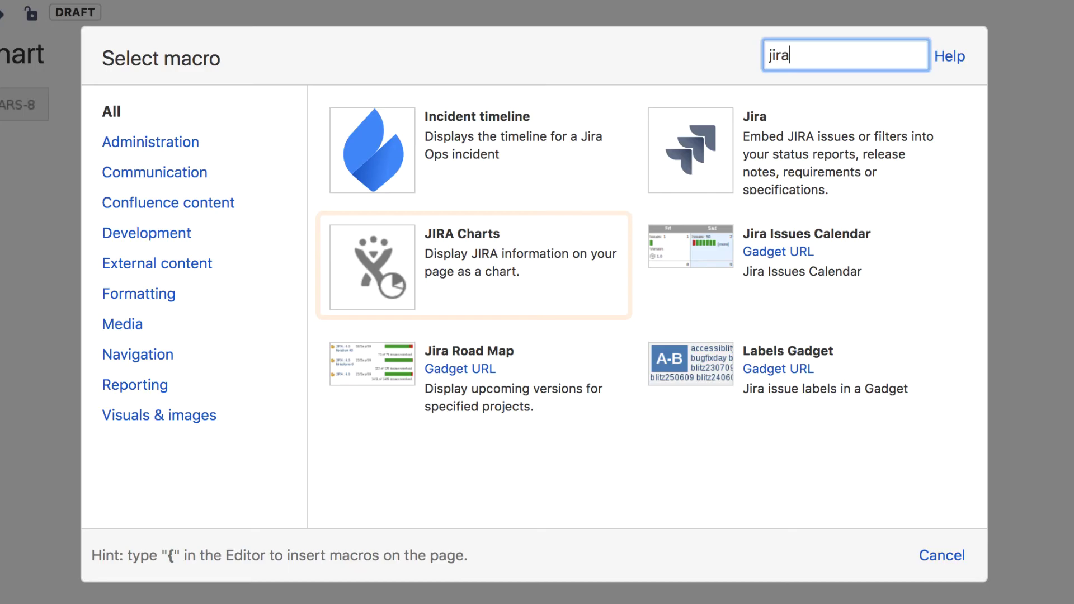
{"action": "left_click", "coordinate": [507, 248]}
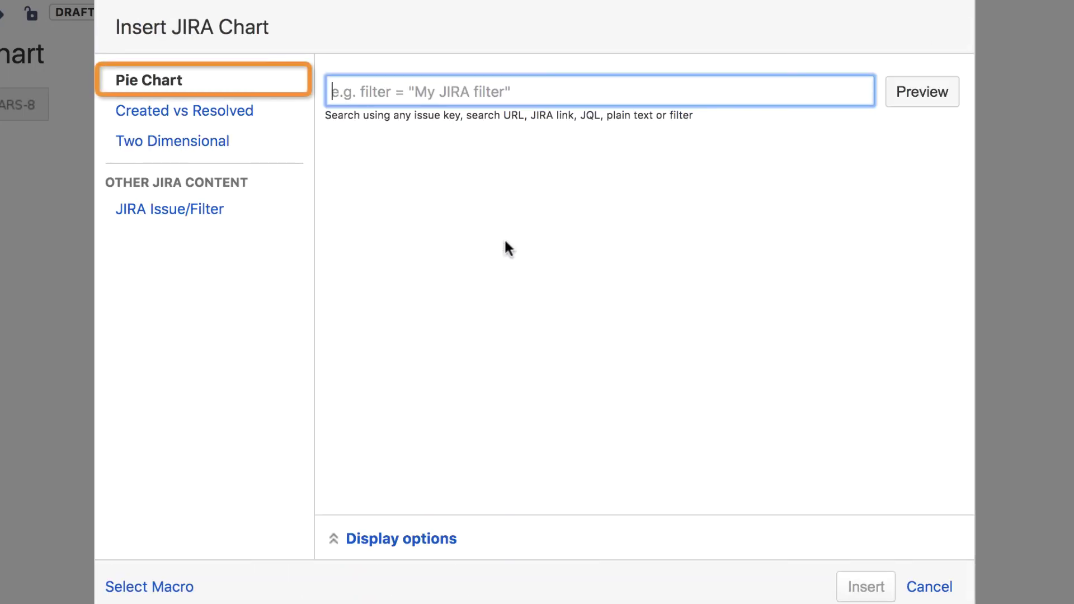
Step: Set the pie chart's query to "Epic Link" = MARS-8 and preview the chart
{"action": "type", "text": "\"Ep"}
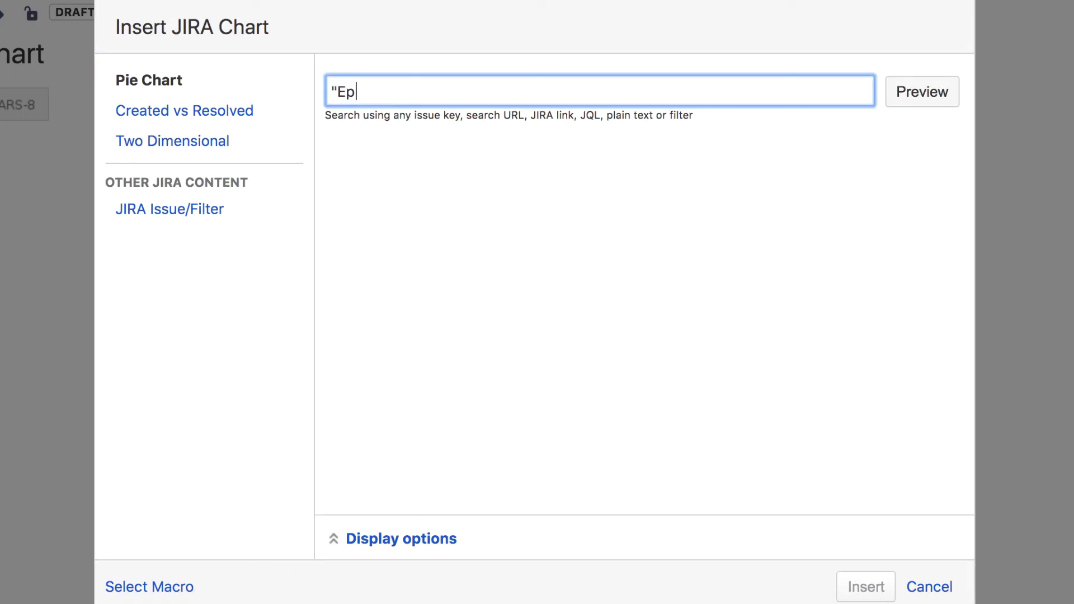
{"action": "type", "text": "ic Link\" = MARS-8"}
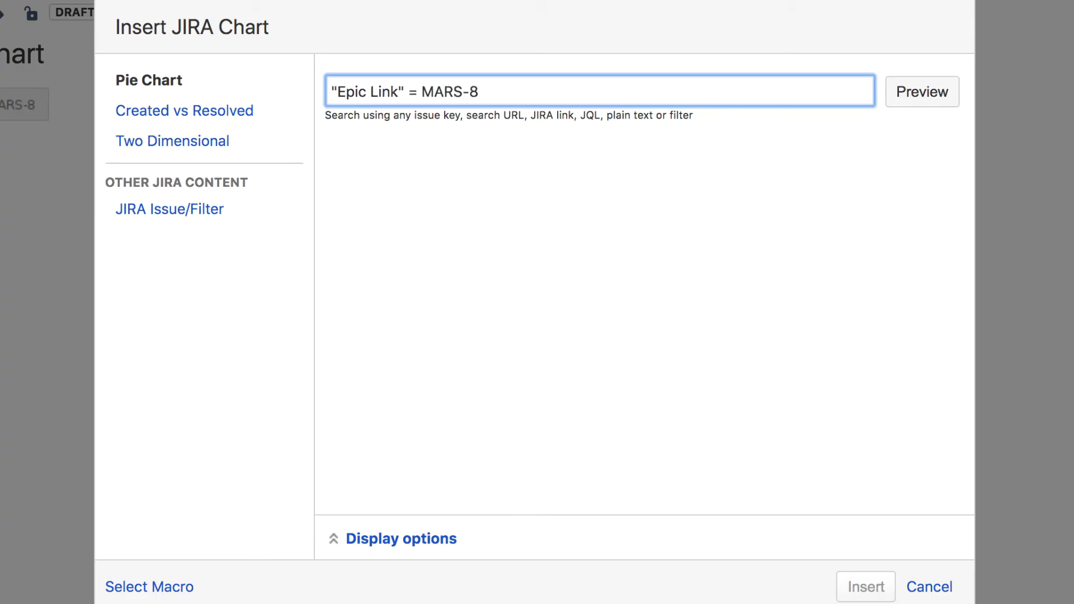
{"action": "left_click", "coordinate": [938, 100]}
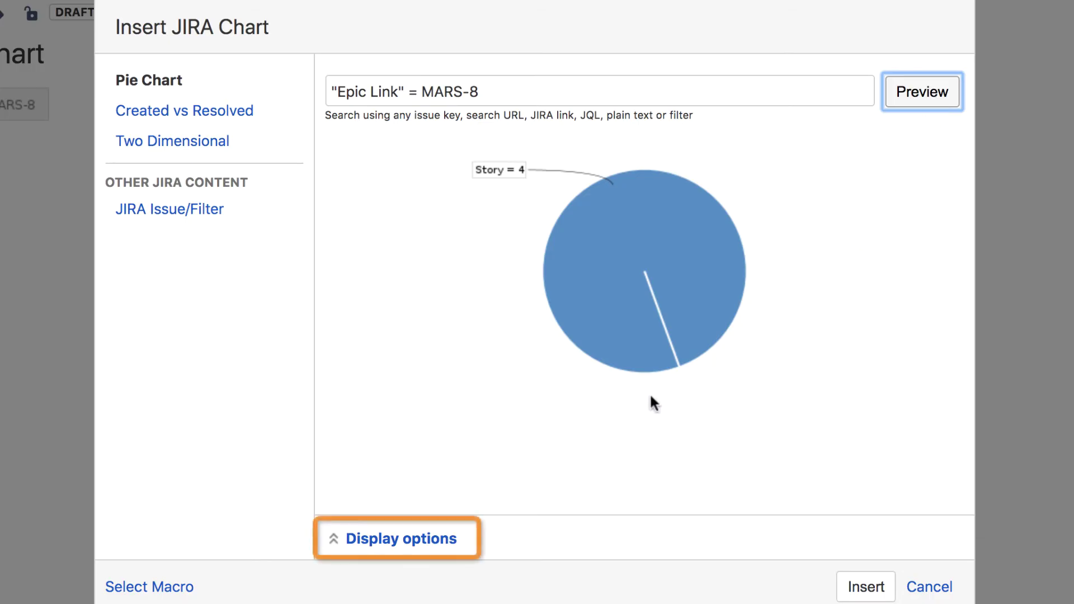
Step: Set the pie chart to chart by Status in its display options and insert it into the page
{"action": "left_click", "coordinate": [371, 541]}
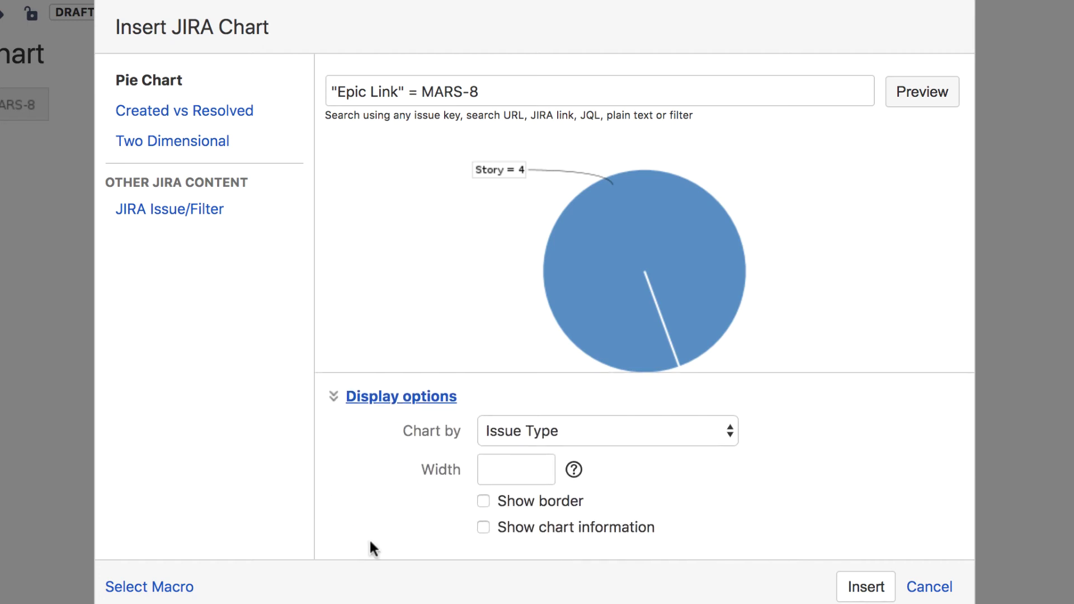
{"action": "left_click", "coordinate": [712, 434]}
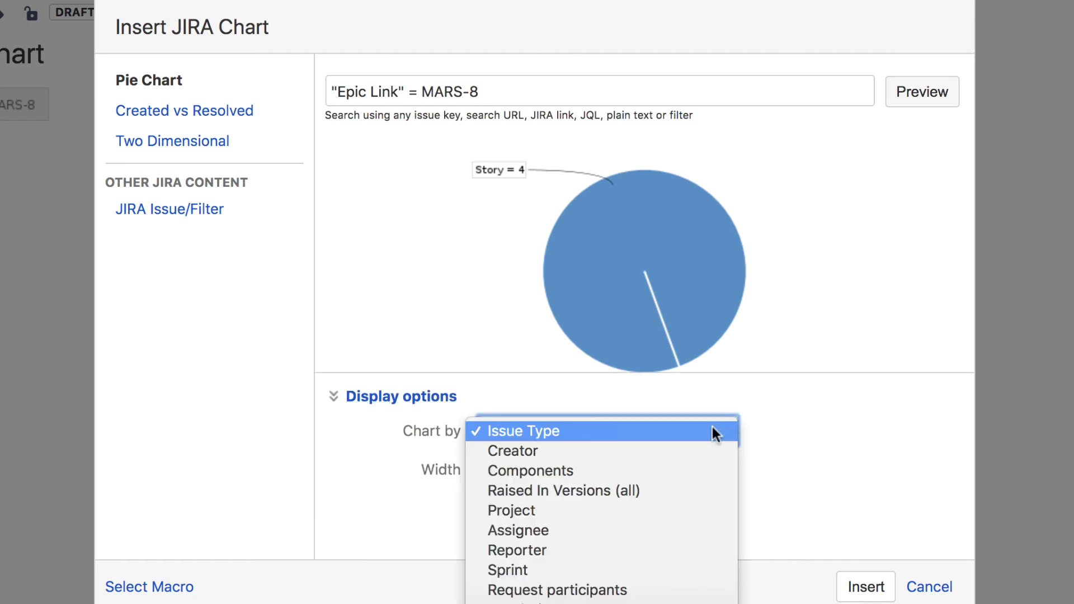
{"action": "scroll", "coordinate": [601, 504], "scroll_direction": "down", "scroll_amount": 1}
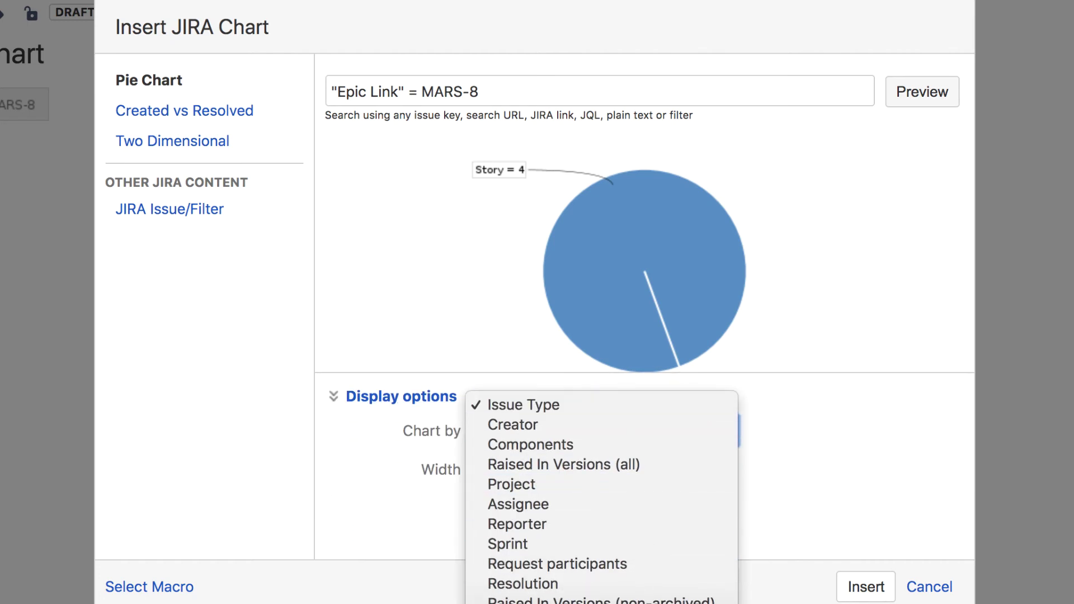
{"action": "left_click", "coordinate": [672, 601]}
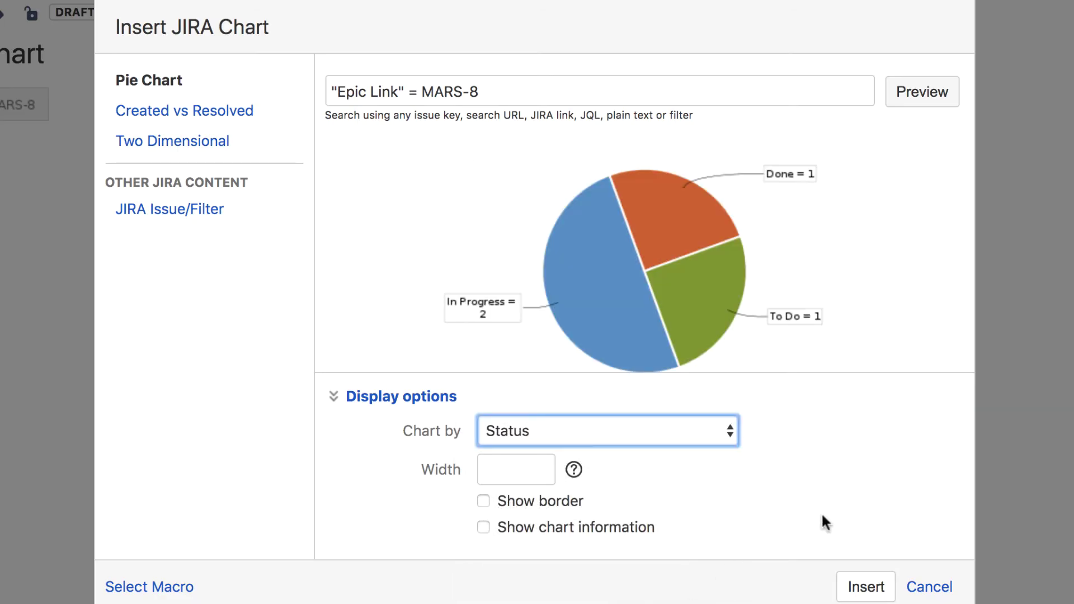
{"action": "left_click", "coordinate": [866, 585]}
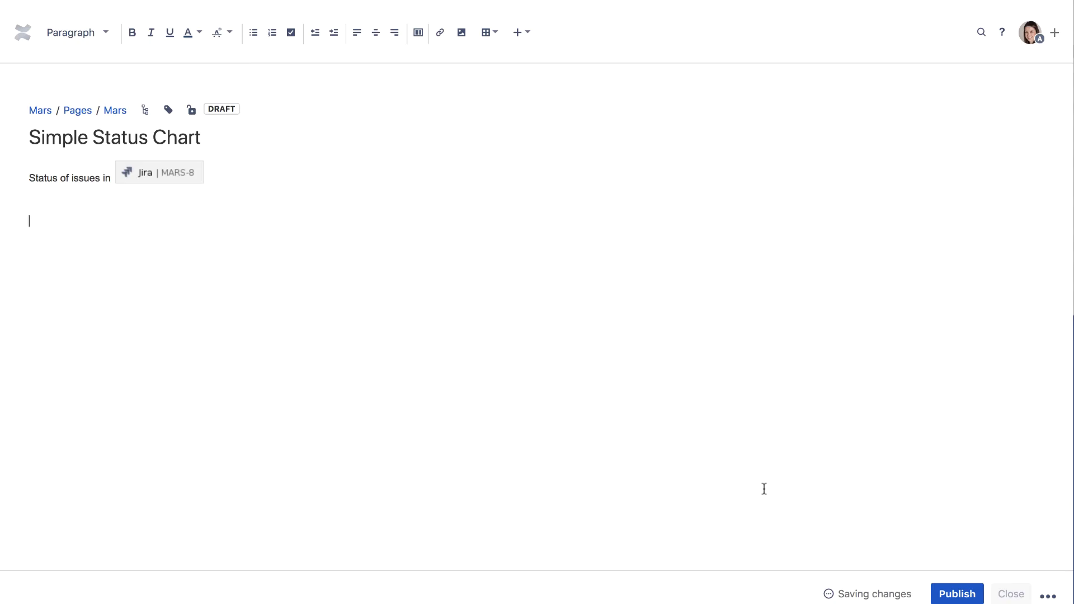